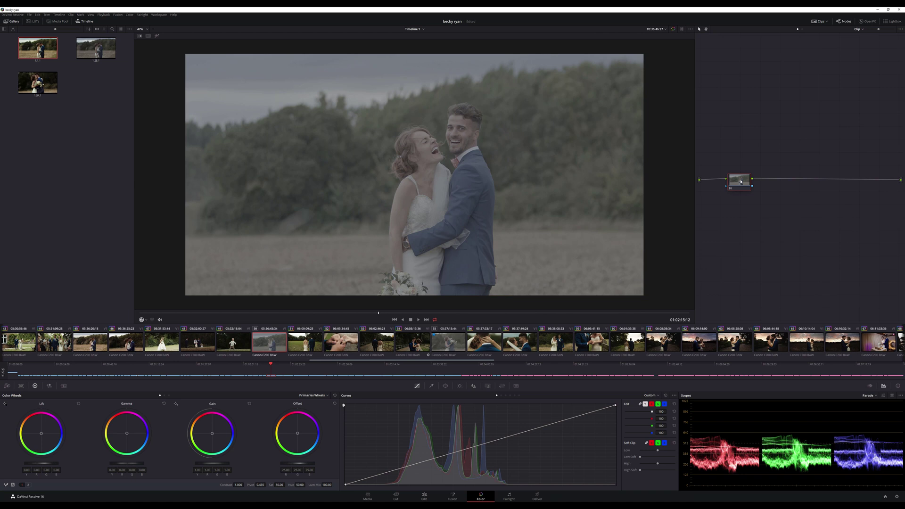
On node 01, lower the Lift master wheel to -0.09 and raise Gain to 1.54
drag(743, 182, 744, 184)
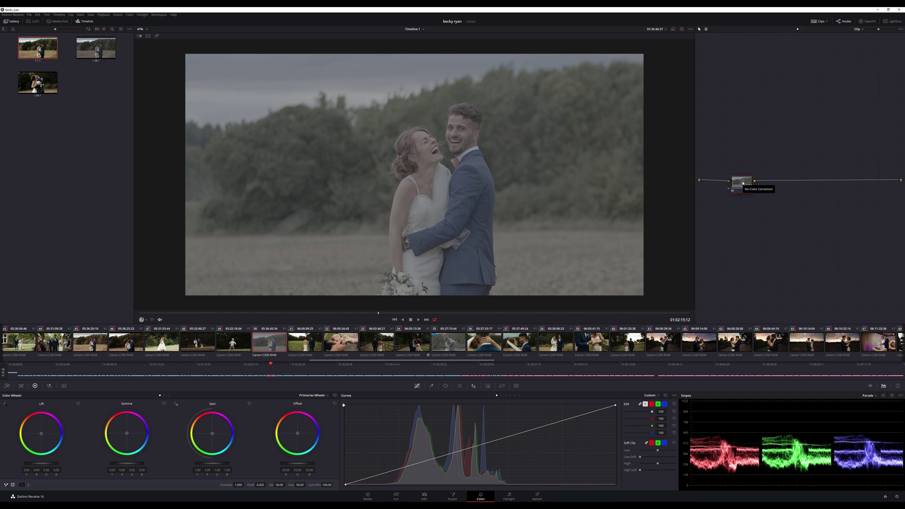
drag(743, 182, 739, 180)
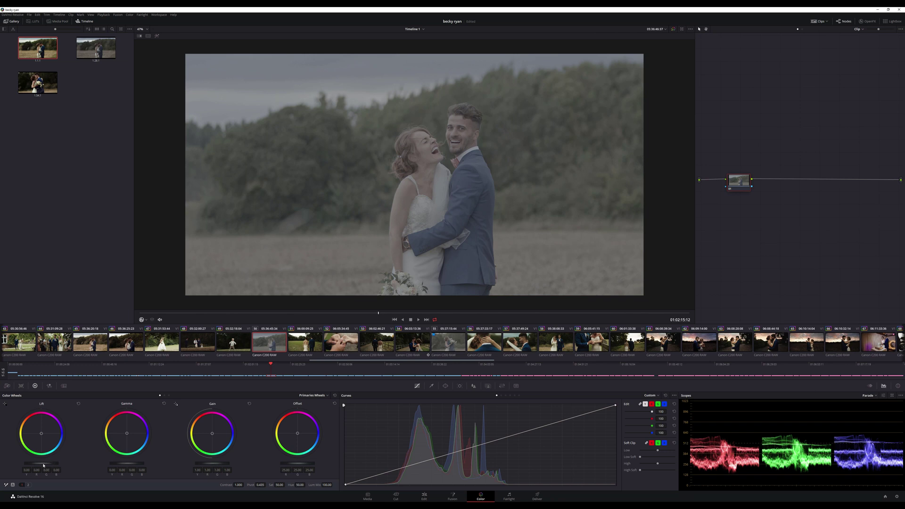
drag(42, 464, 30, 464)
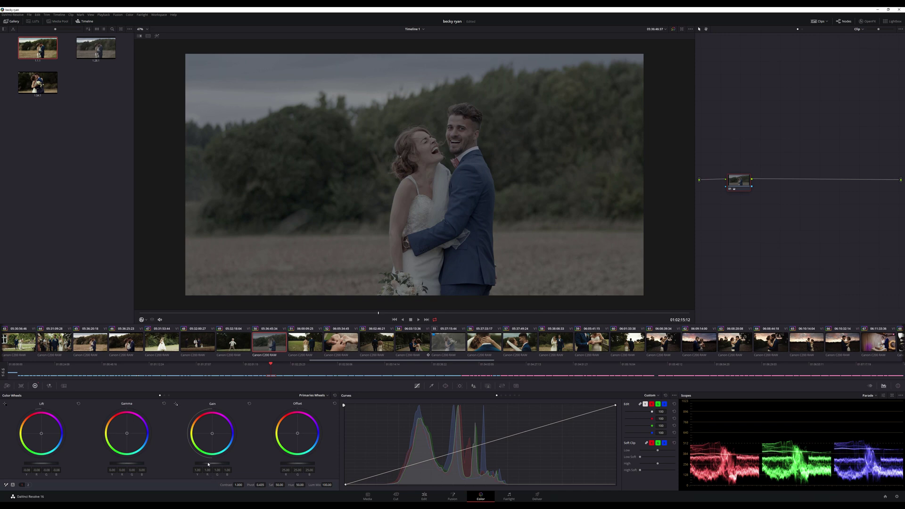
drag(208, 464, 260, 463)
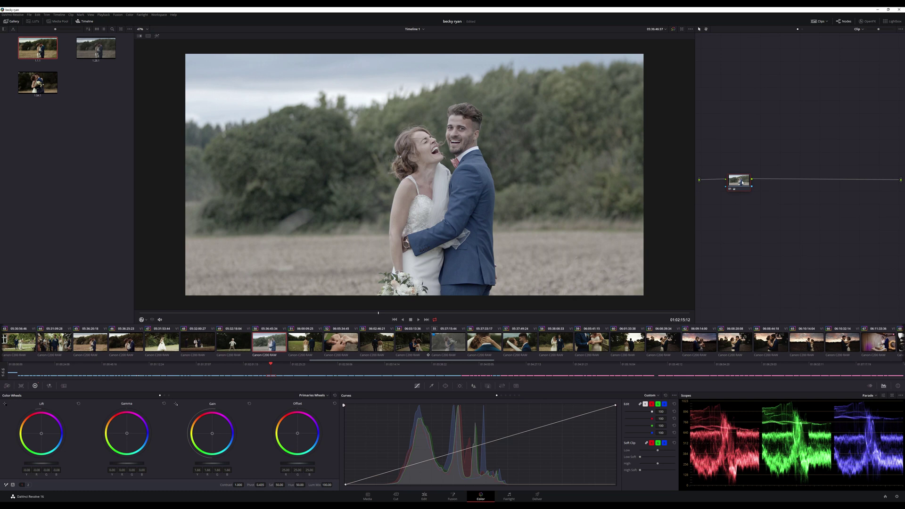
Add serial node 02 and raise its contrast to about 1.21
key(alt+s)
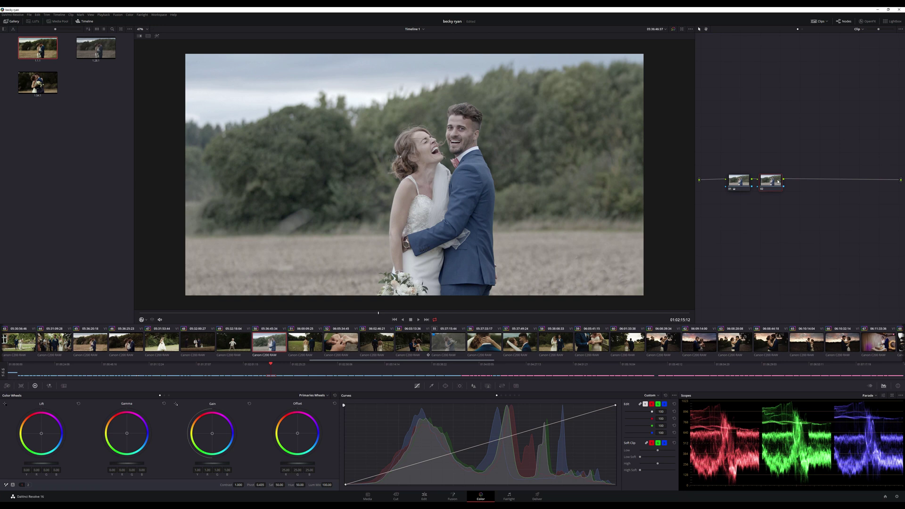
mouse_move(239, 484)
mouse_down()
mouse_move(254, 485)
mouse_move(244, 485)
mouse_up()
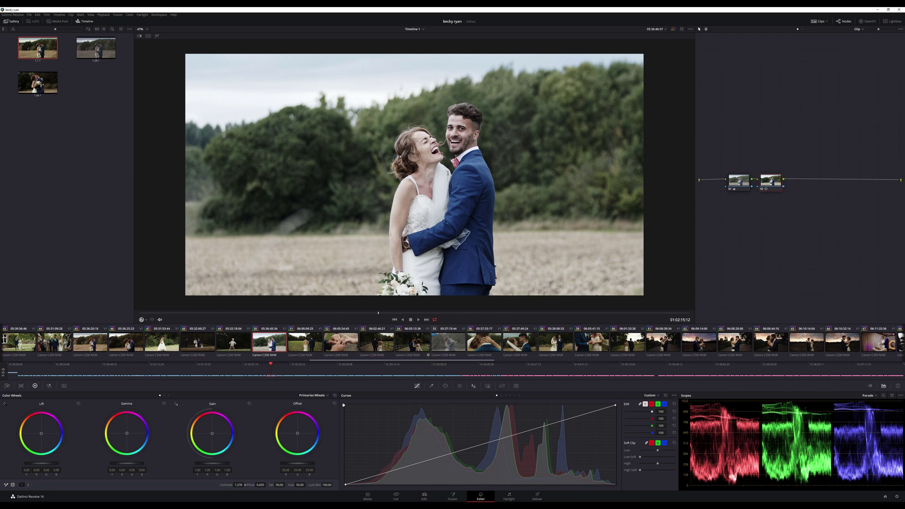
Add serial node 03 and raise its saturation from 50 to about 66
key(alt+s)
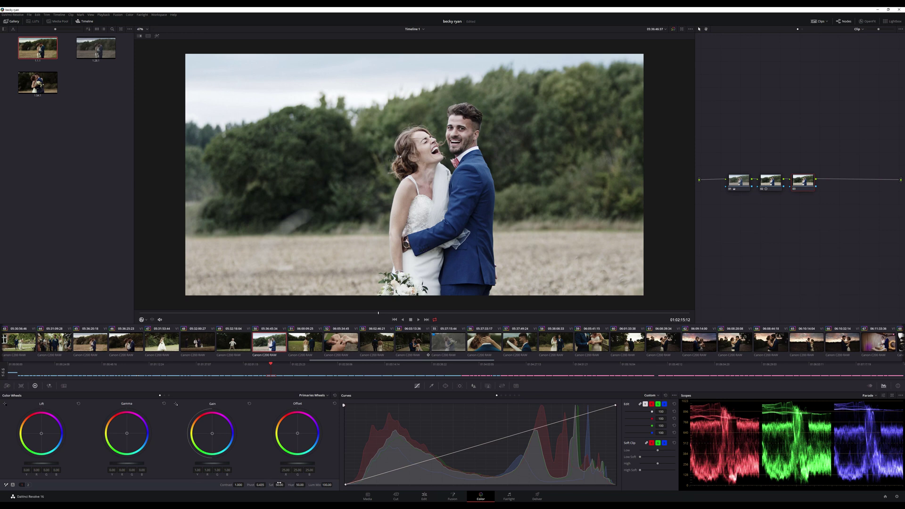
drag(286, 485, 285, 485)
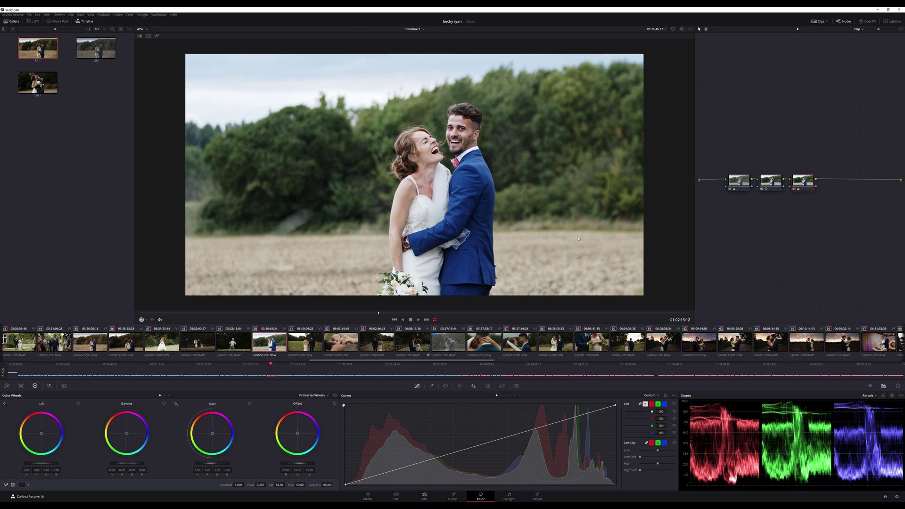
drag(804, 183, 806, 182)
Add node 04 with a Hue vs Sat curve that slightly desaturates the red-orange skin tones
key(alt+s)
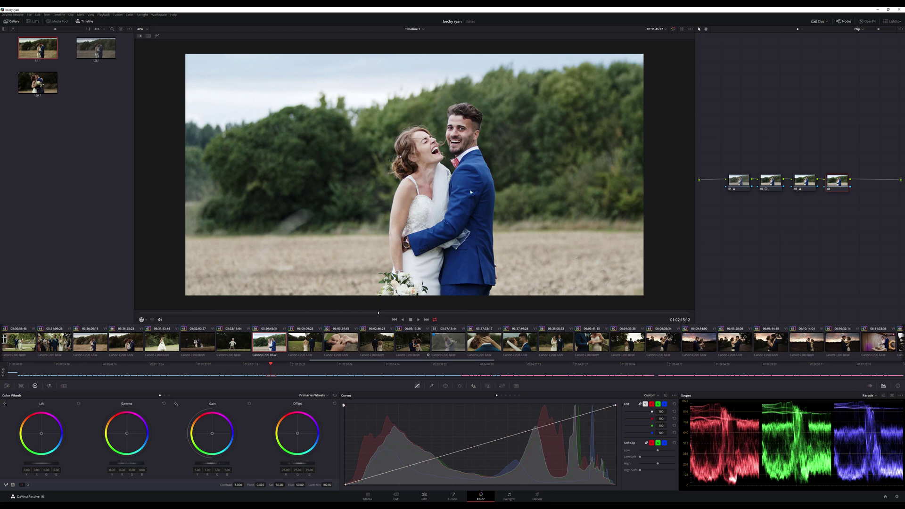
scroll(451, 137, up, 4)
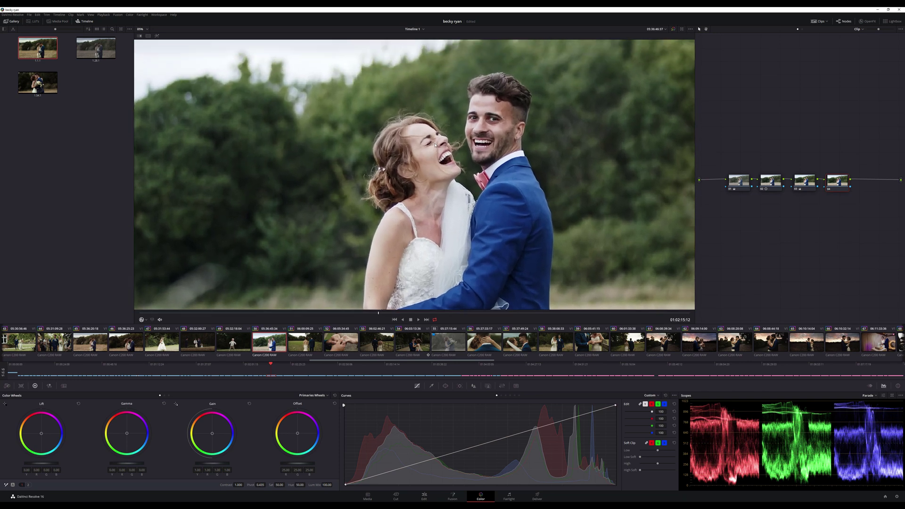
scroll(434, 145, down, 2)
scroll(428, 155, down, 3)
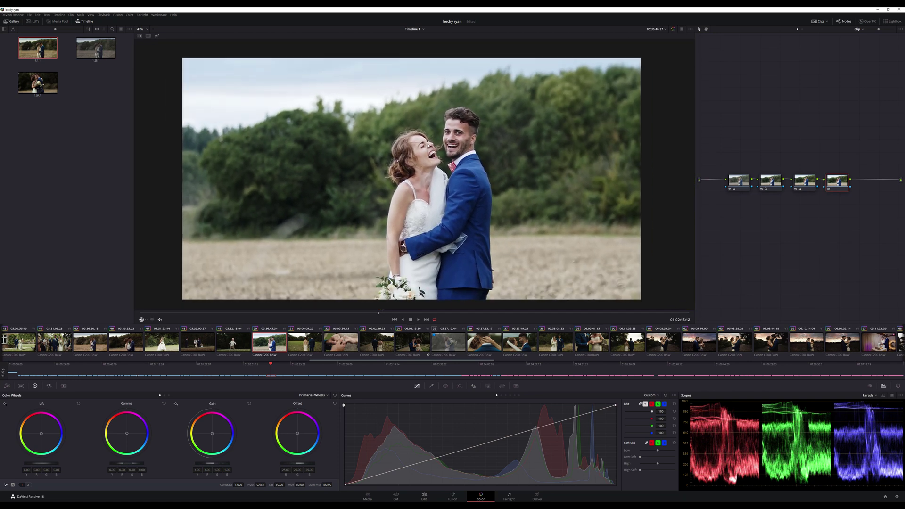
scroll(427, 155, up, 1)
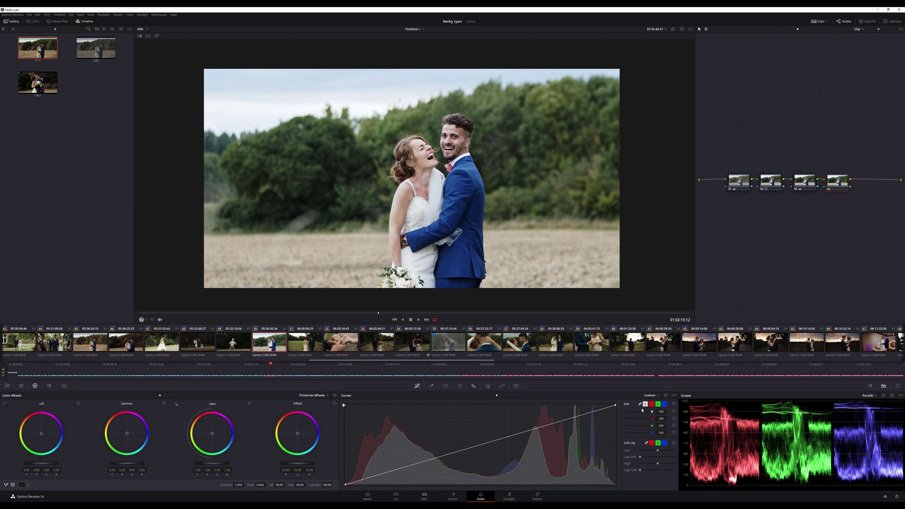
click(654, 396)
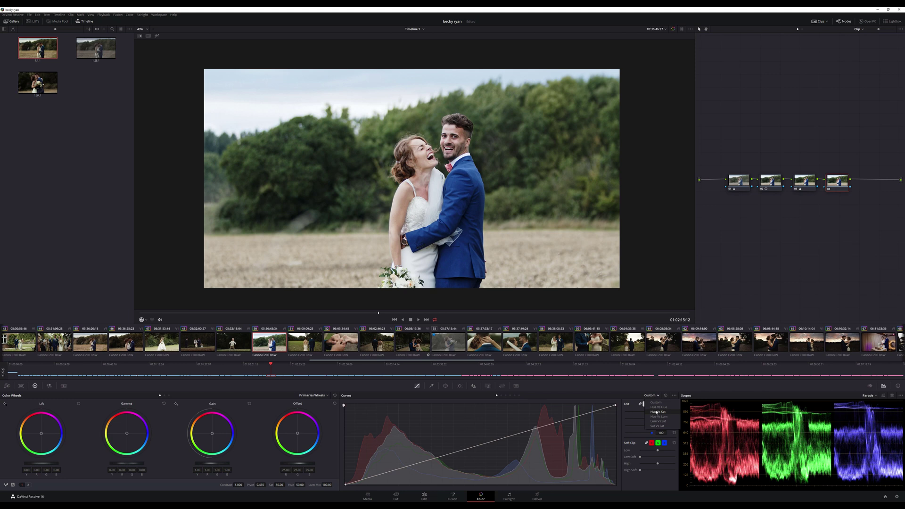
click(657, 413)
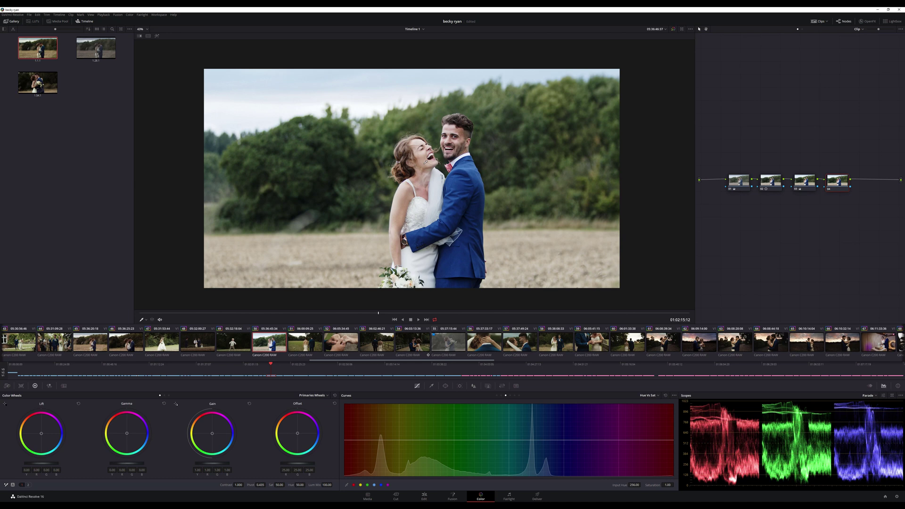
click(359, 441)
drag(359, 442, 359, 444)
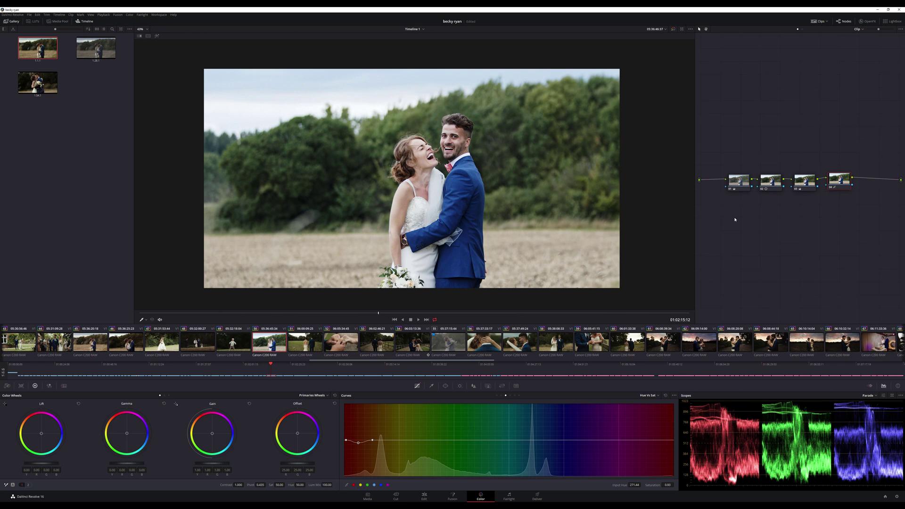
drag(838, 178, 836, 178)
Search the OpenFX Library for 'gra' and apply Film Grain to the new node 05
key(alt+s)
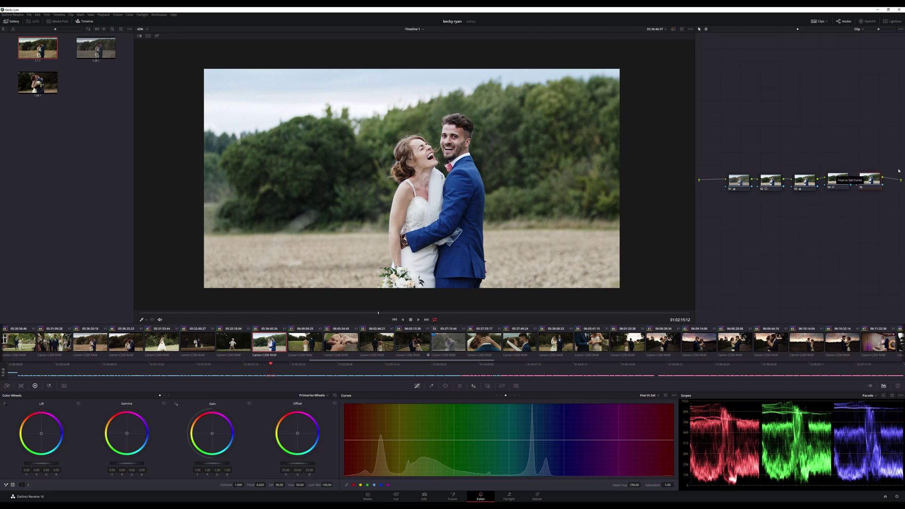
click(872, 21)
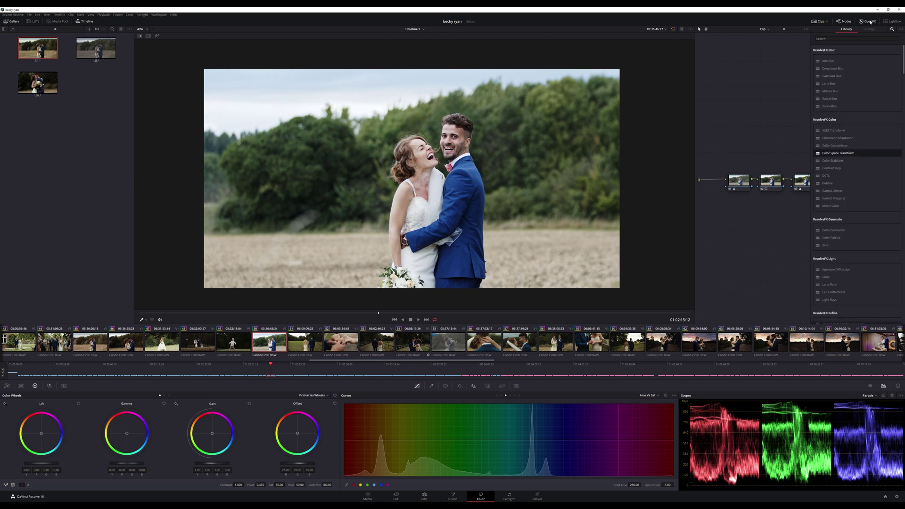
click(892, 29)
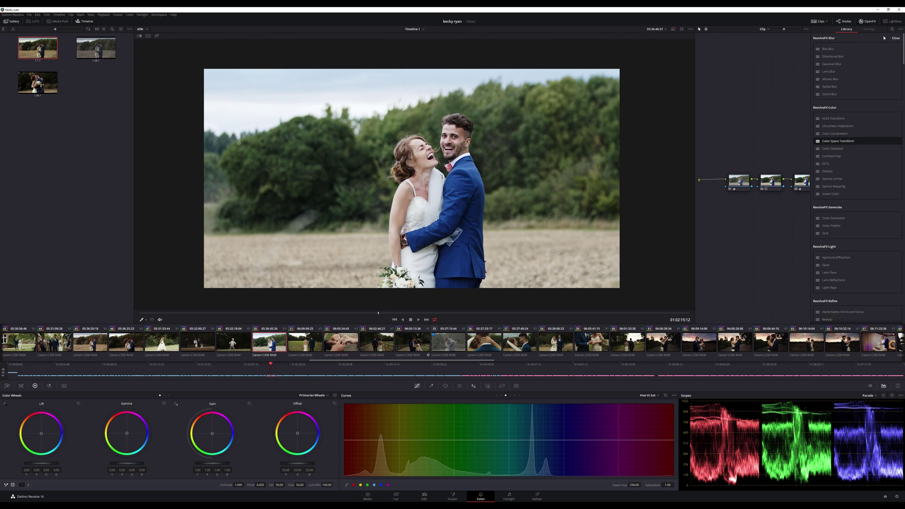
click(891, 30)
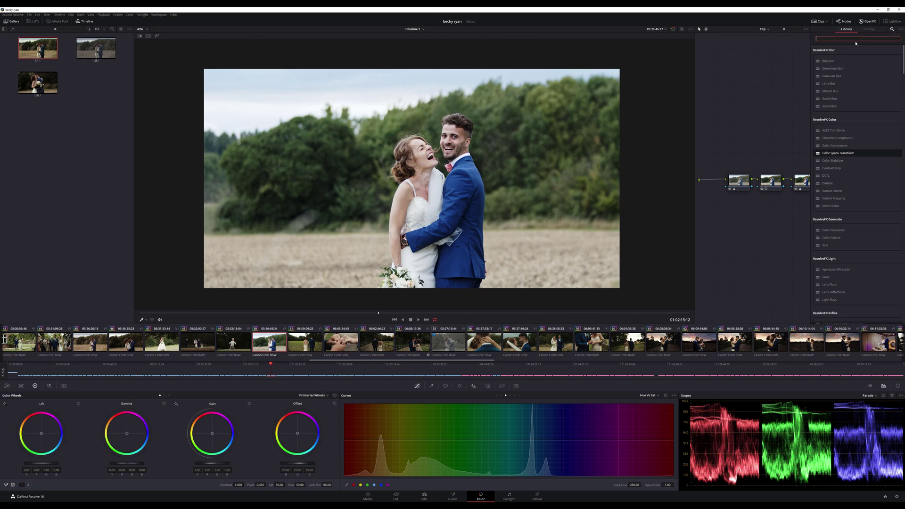
text(grain)
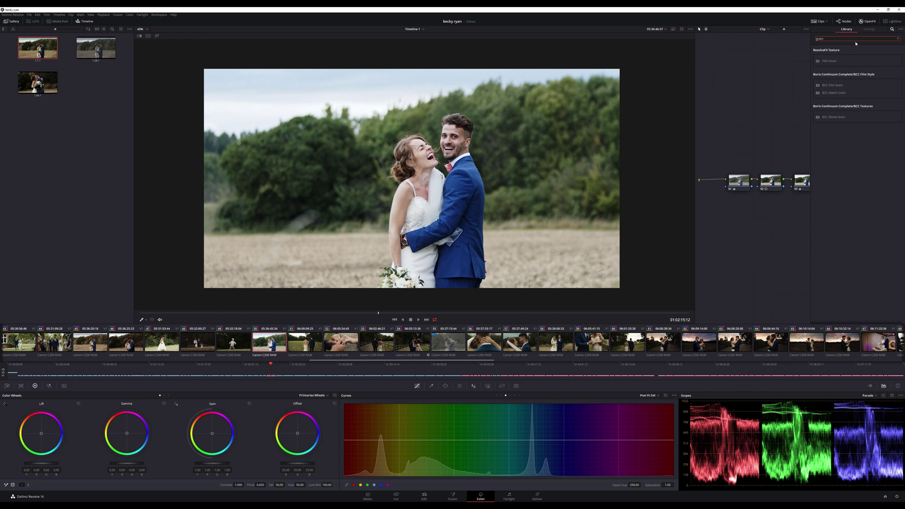
key(alt+s)
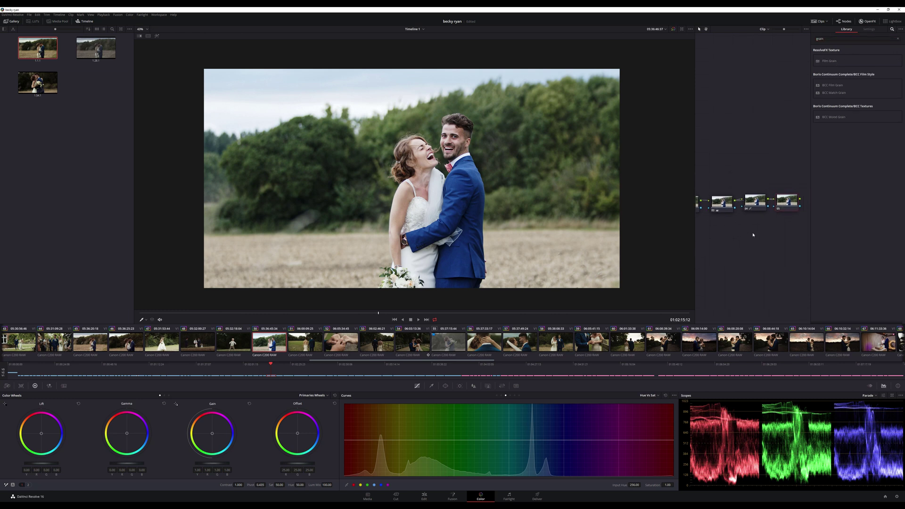
drag(828, 66, 787, 201)
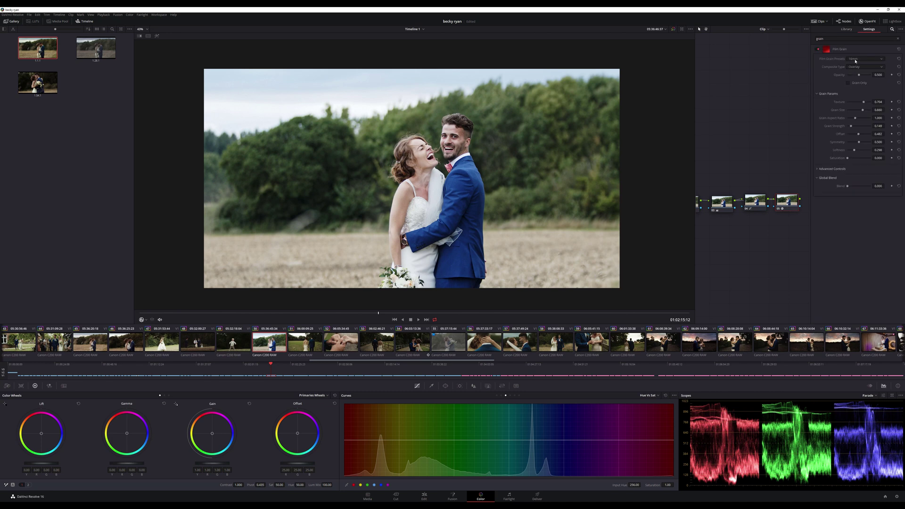
Use the 35mm Film Grain preset with stronger Grain Strength, then play the clip to preview
click(856, 59)
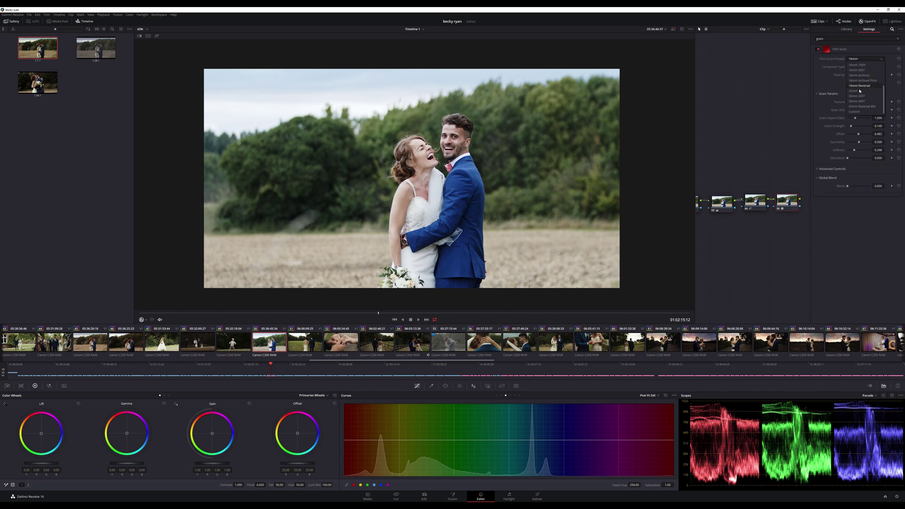
click(860, 91)
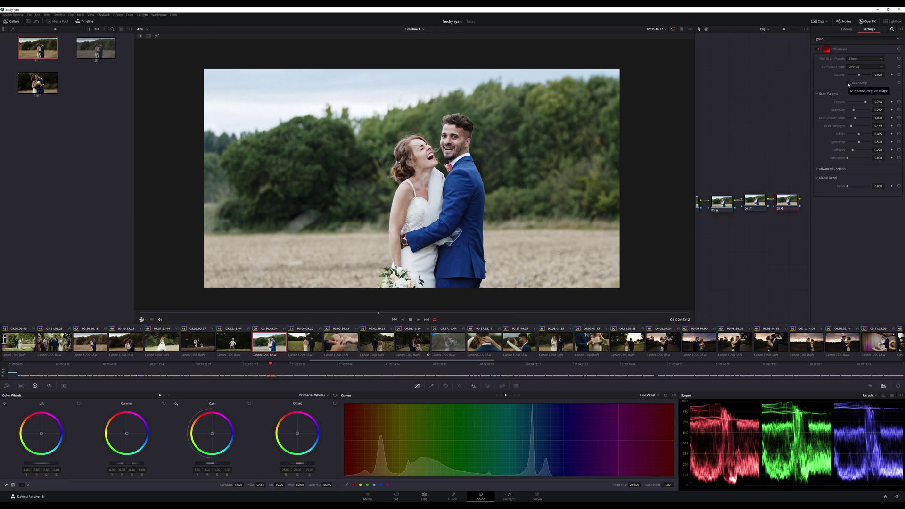
click(848, 83)
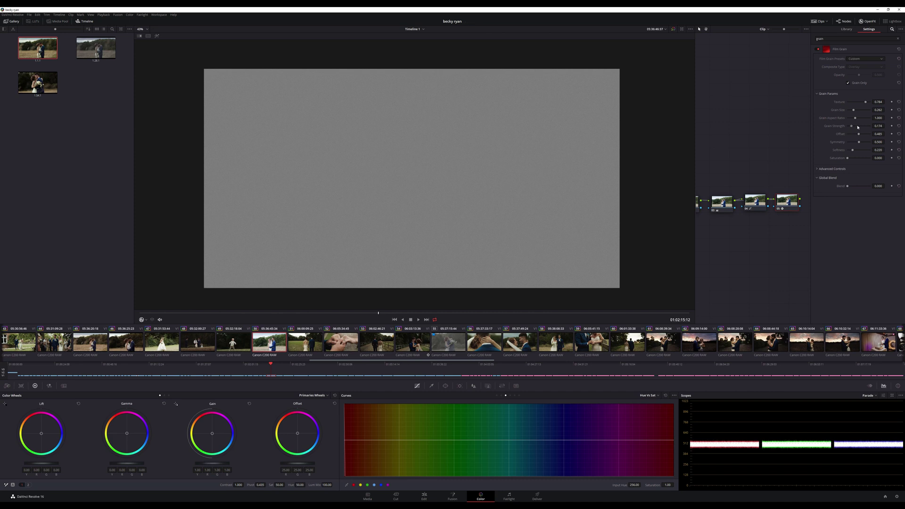
drag(858, 126, 859, 127)
click(849, 83)
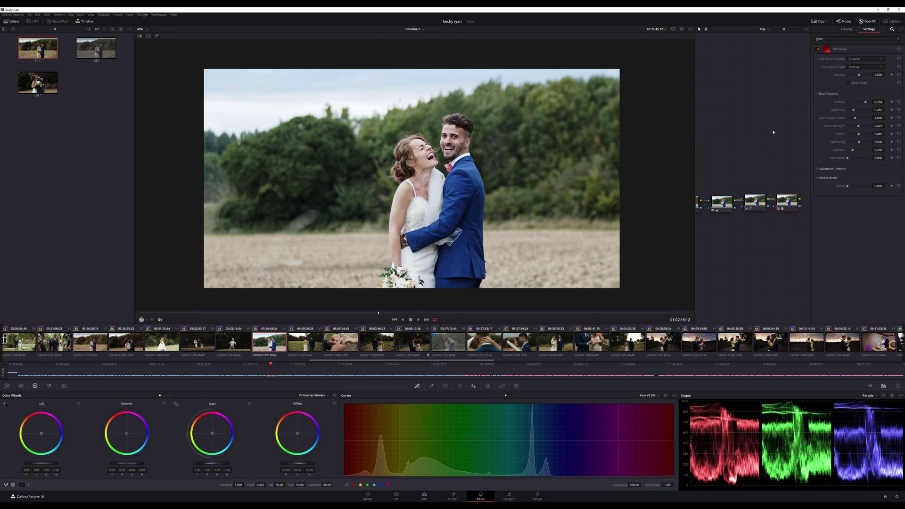
key(space)
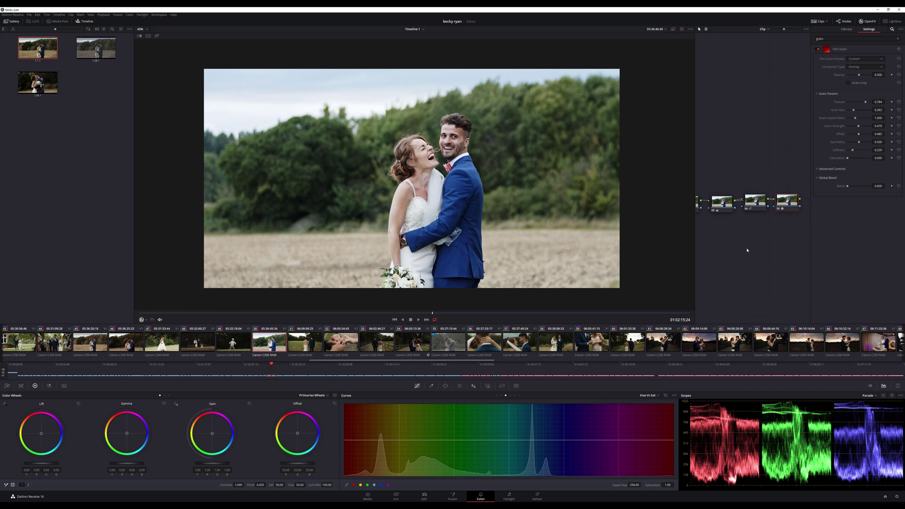
Back on node 01, lower Gain to 1.56 and Lift to -0.12
drag(747, 249, 767, 247)
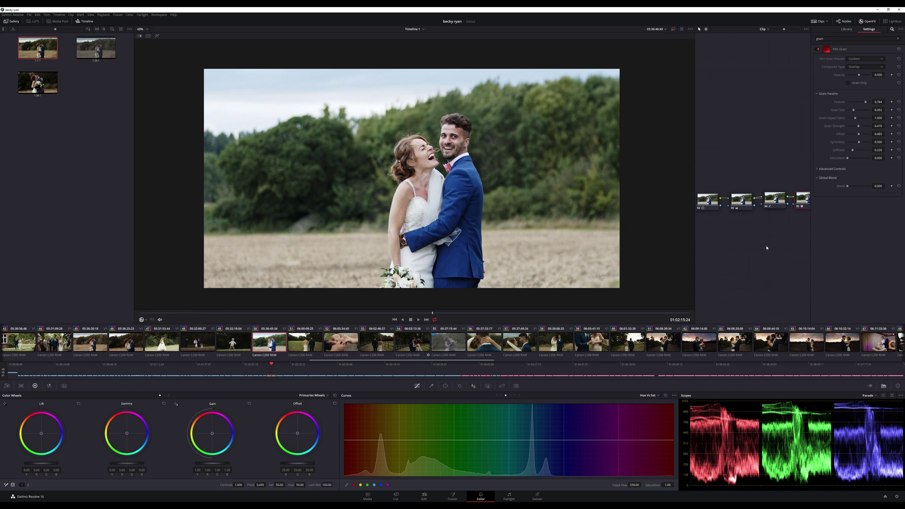
click(870, 22)
click(739, 180)
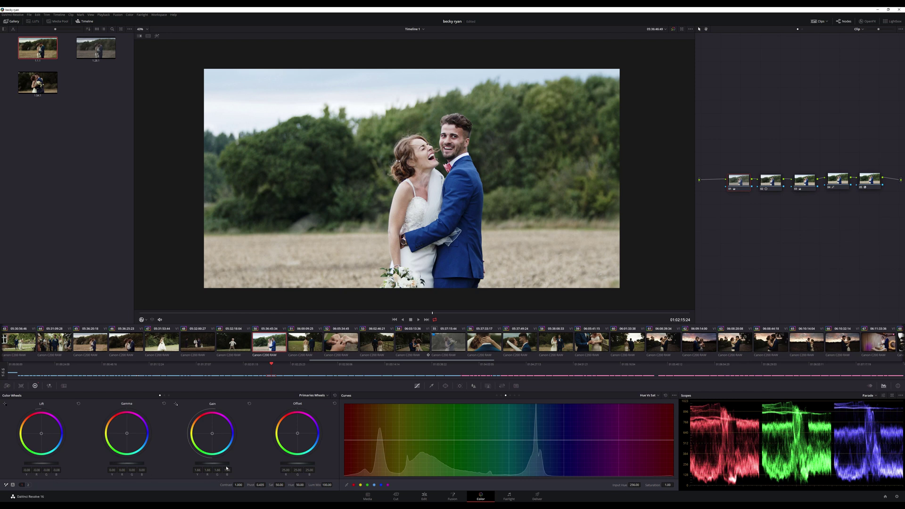
drag(224, 465, 210, 465)
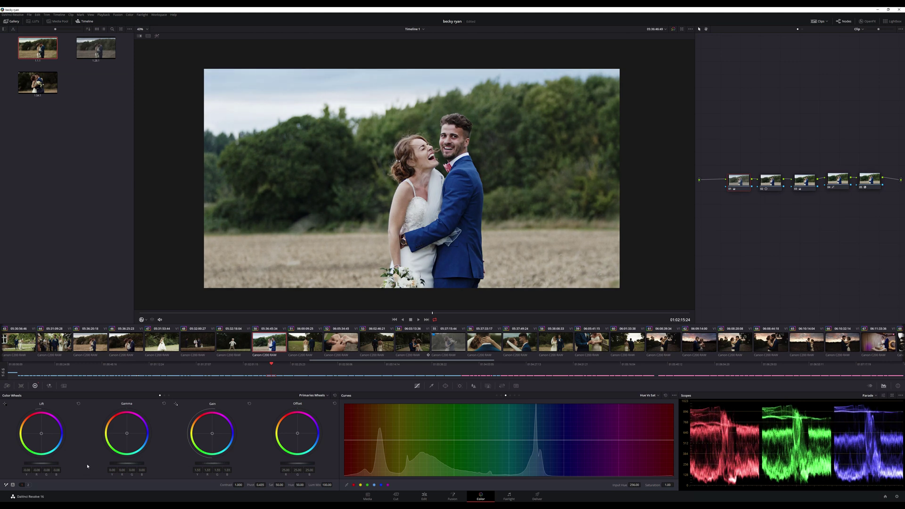
drag(53, 464, 50, 464)
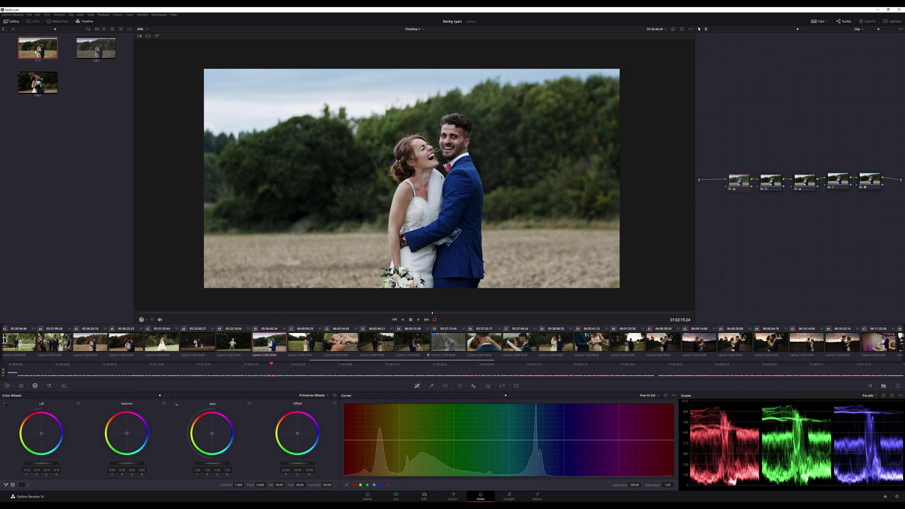
Apply 2.40 letterbox output blanking from the Timeline menu
click(60, 14)
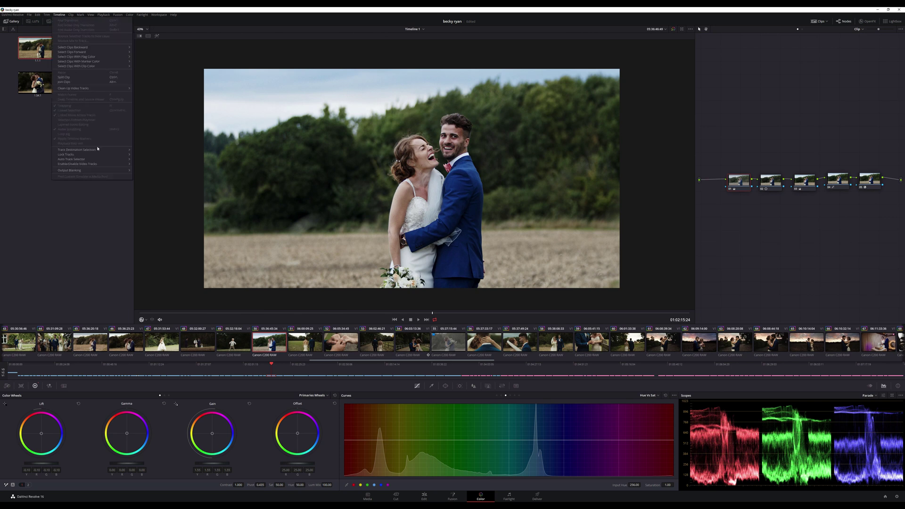
mouse_move(95, 171)
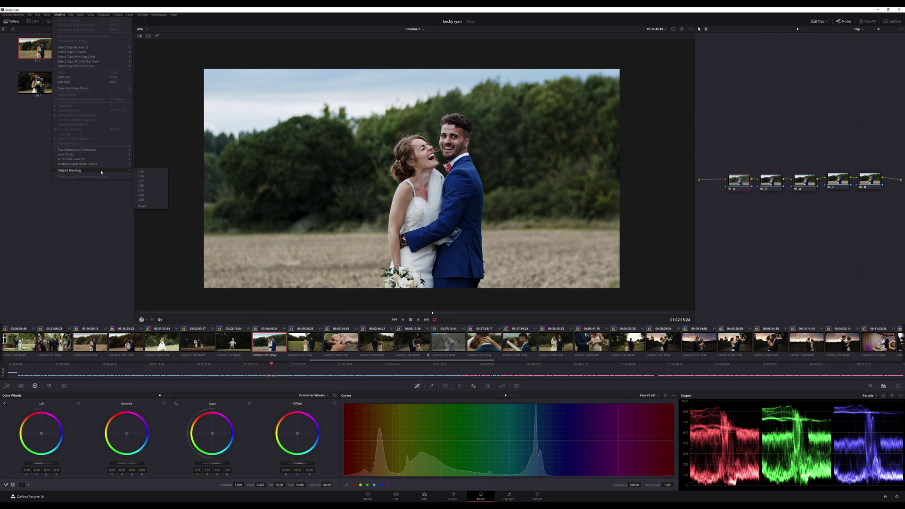
click(141, 199)
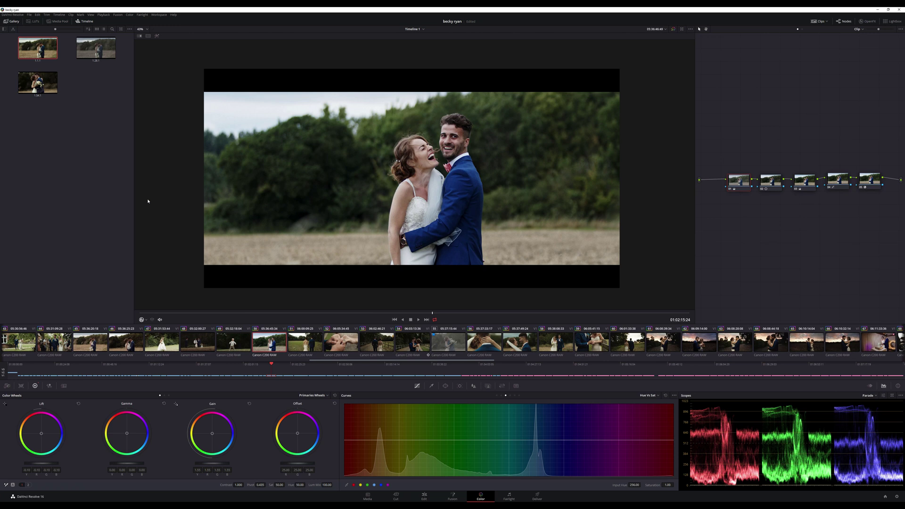